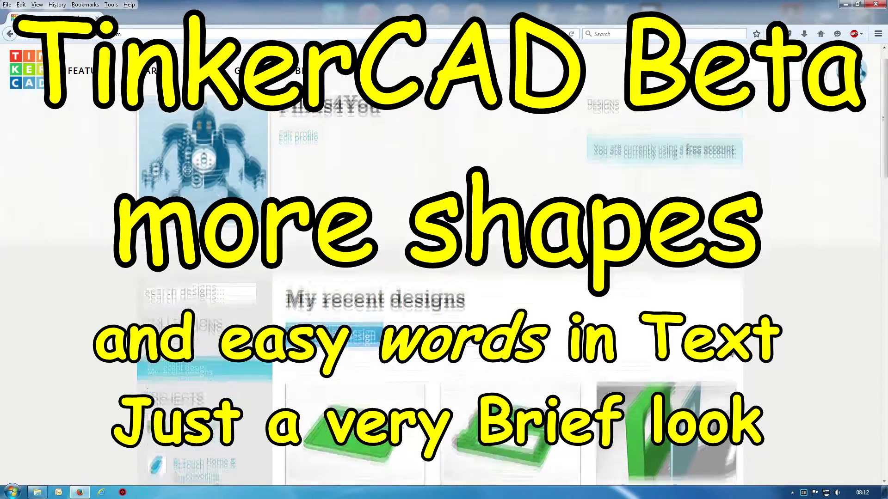
Create a new design with the Beta editor from the recent designs page
scroll(729, 353, "up", 3)
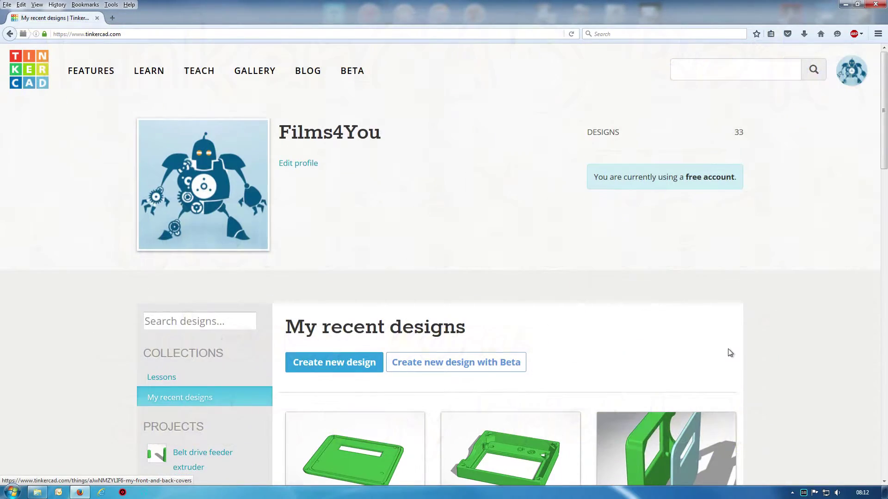
scroll(729, 353, "down", 3)
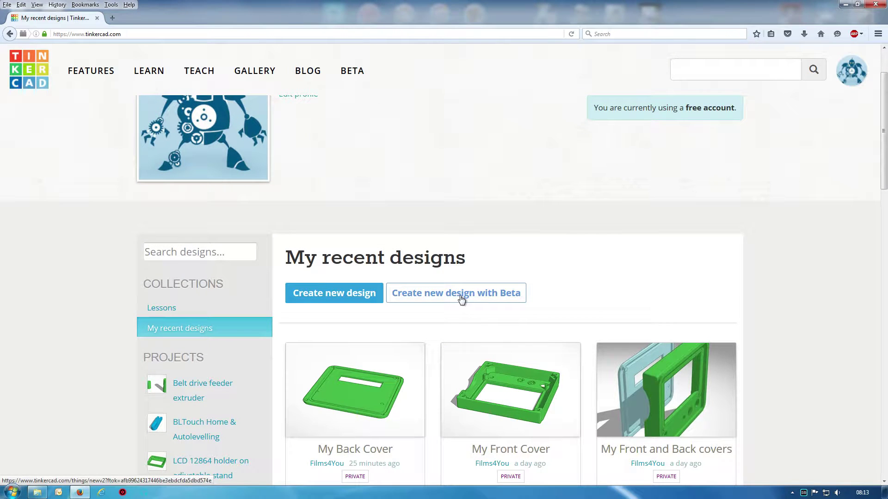
left_click(461, 299)
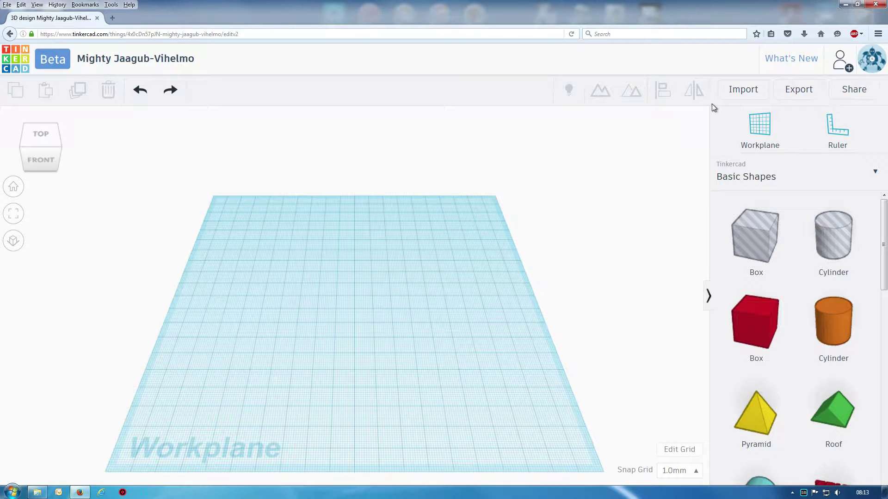
Place a Text shape from the Basic Shapes at the middle of the workplane
scroll(822, 273, "down", 3)
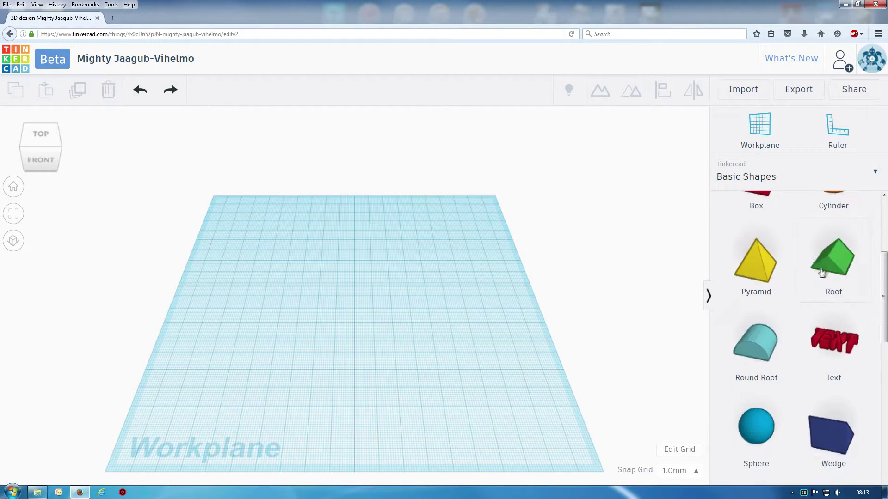
scroll(822, 273, "down", 6)
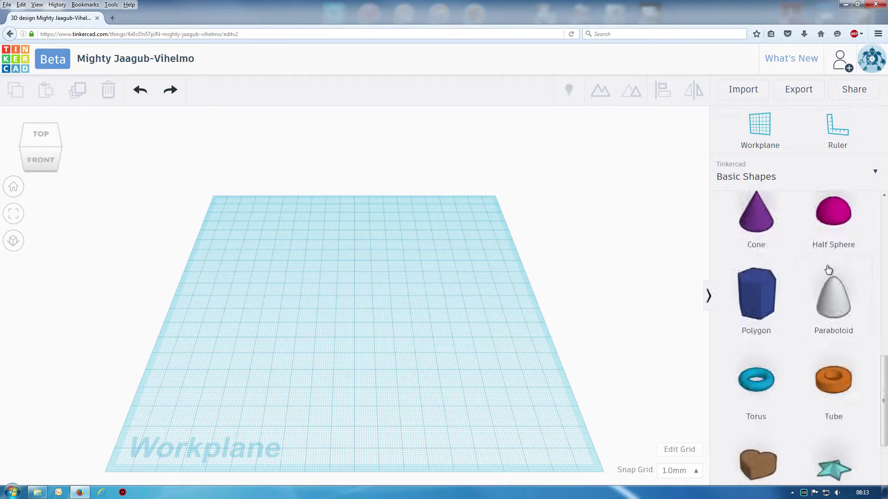
scroll(828, 270, "down", 2)
scroll(831, 270, "up", 8)
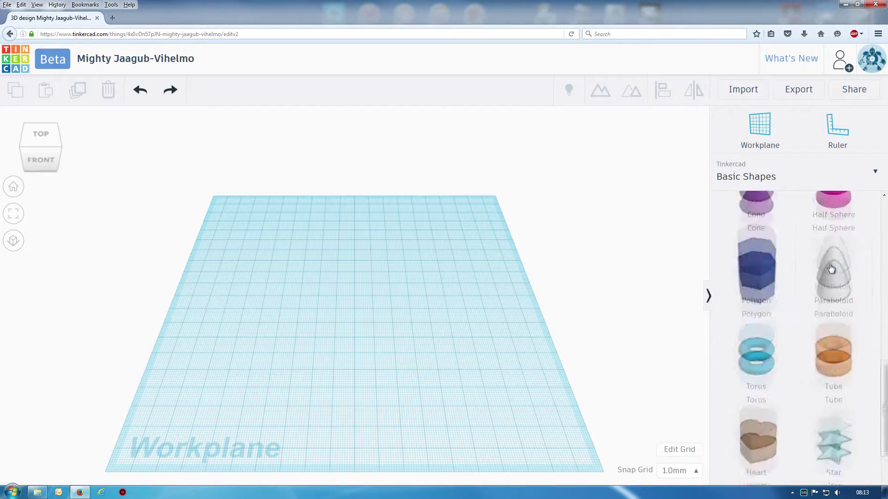
left_click_drag(832, 267, 350, 309)
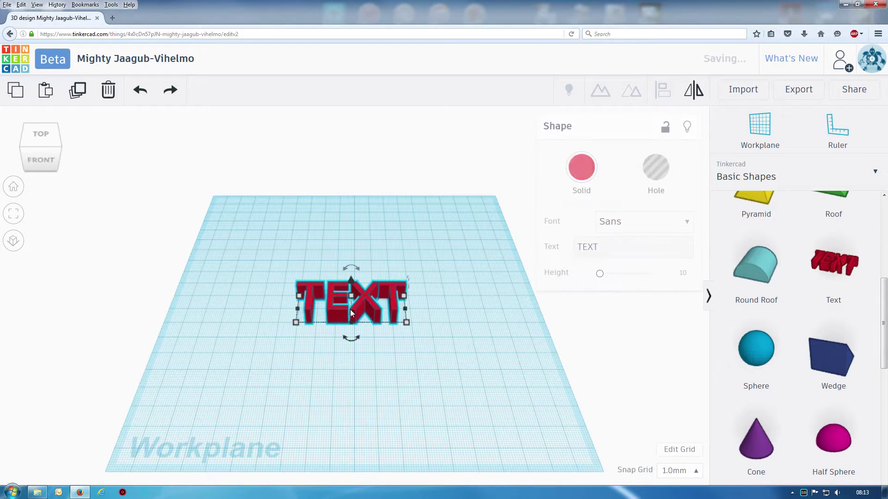
Change the wording of the text shape to "TinkerCAD 123"
left_click(621, 248)
left_click_drag(615, 247, 566, 245)
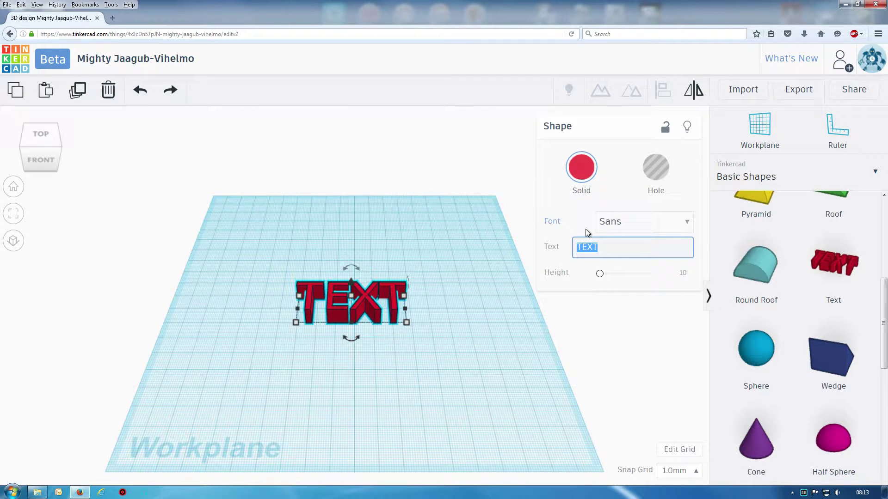
type("Tinke")
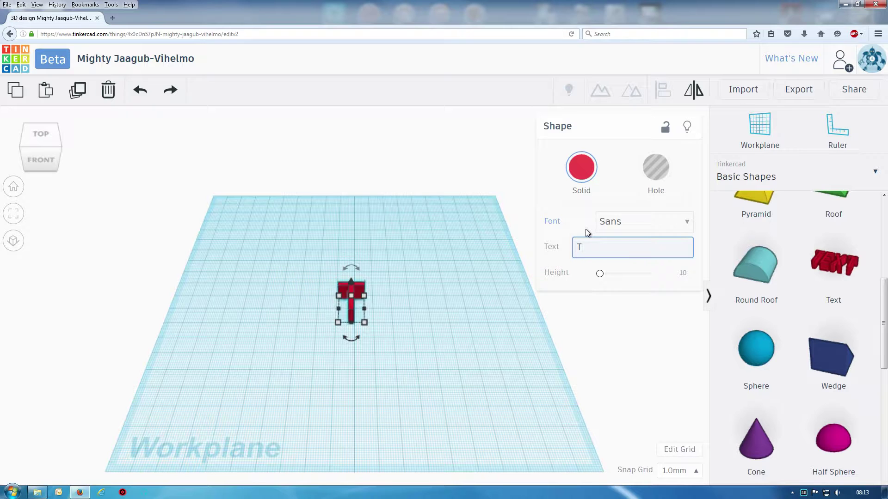
type("rCAD")
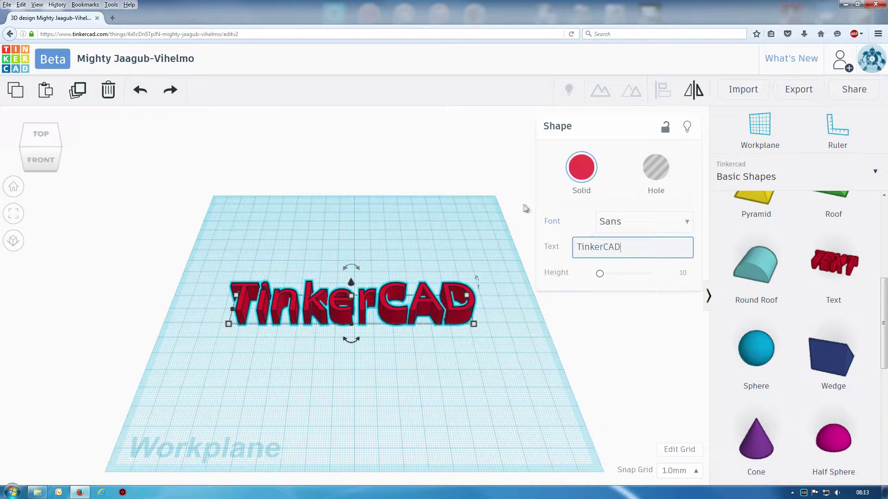
type(" 123")
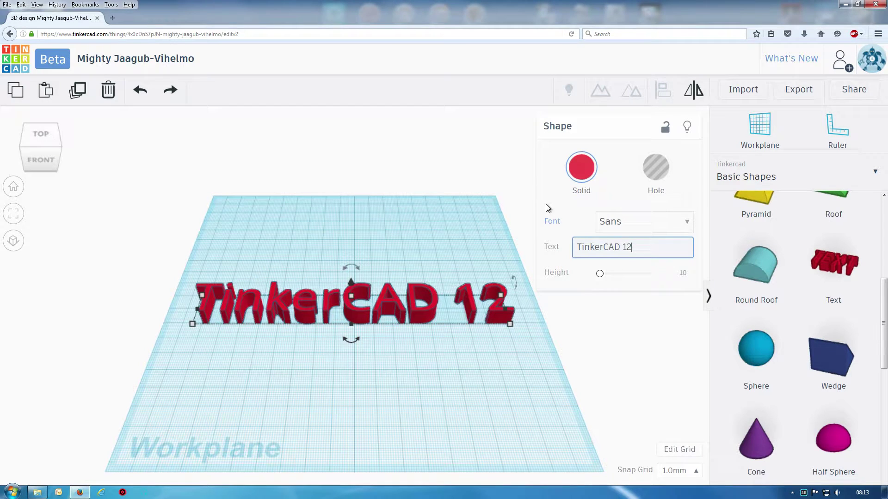
Set the text shape's height to 2 and turn it into a hole
left_click(600, 274)
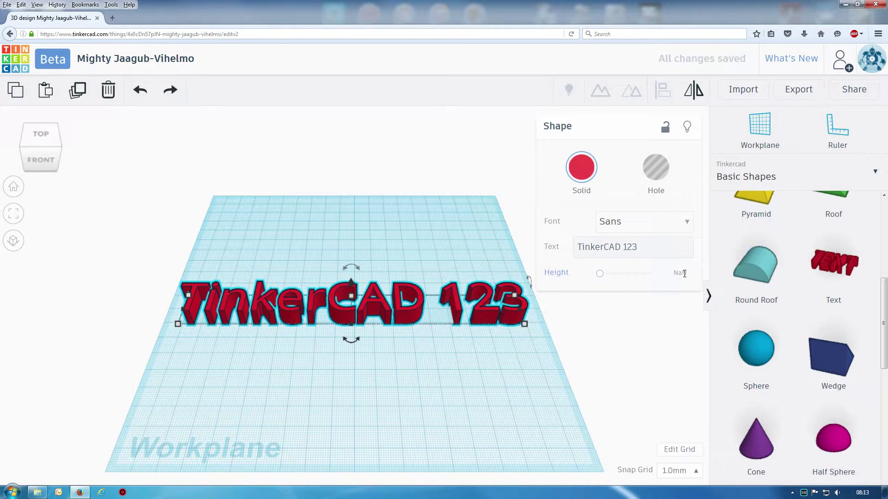
left_click(682, 273)
left_click(662, 184)
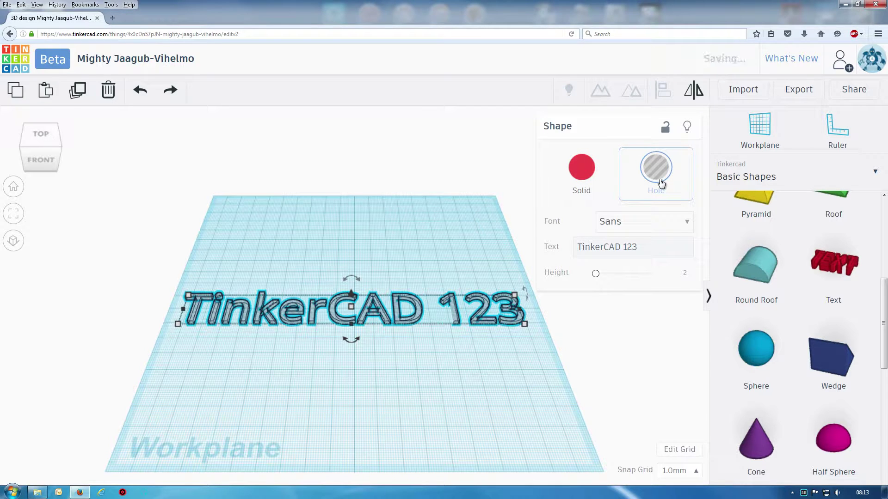
Set the text's font to Serif and make it a solid in bright green
left_click(686, 229)
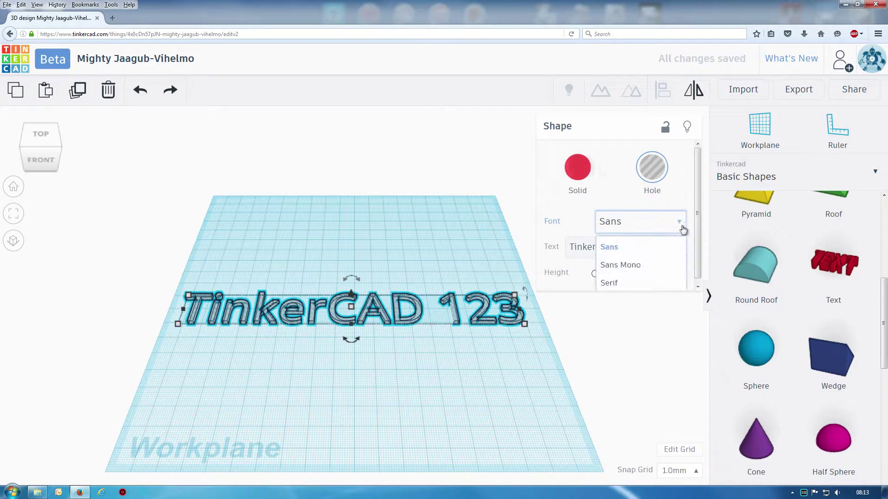
left_click(629, 279)
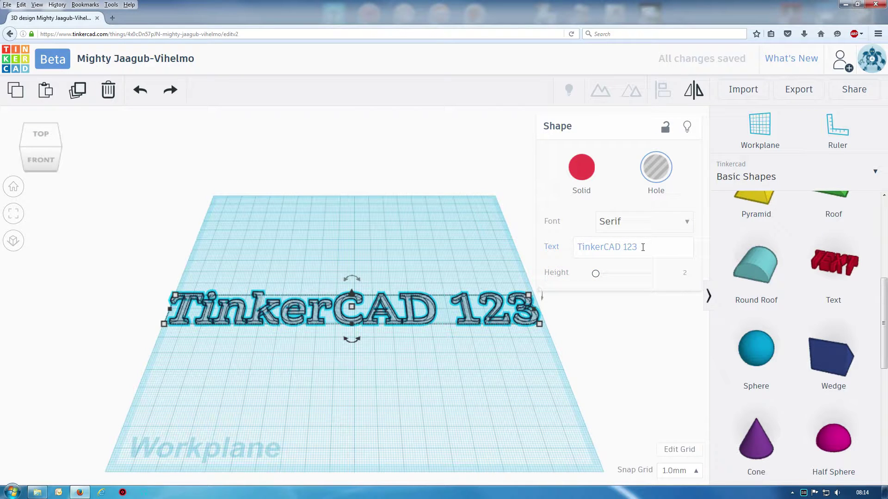
left_click(592, 179)
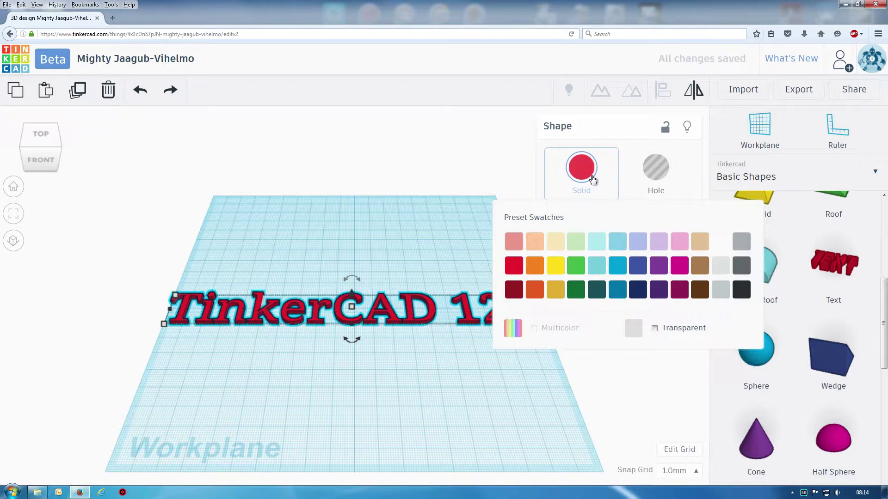
left_click(578, 266)
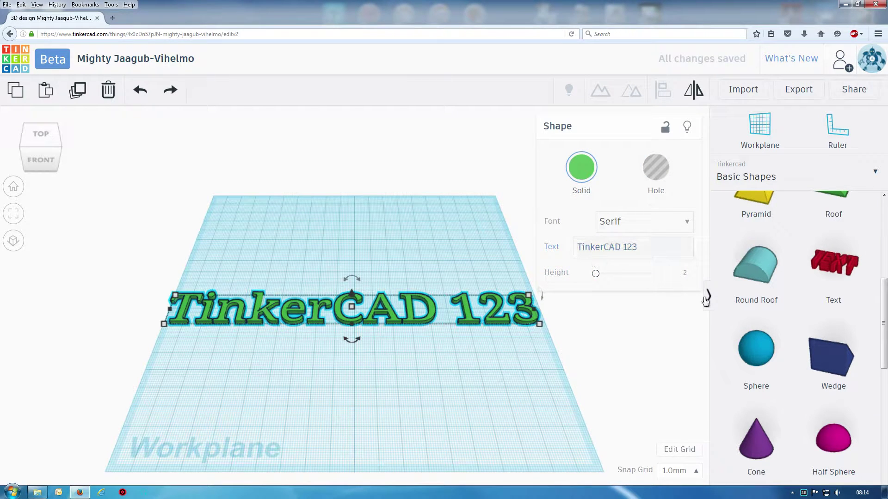
Place the Europe Maps shape from the community Featured collection on the workplane behind the text
scroll(706, 298, "down", 5)
scroll(852, 337, "down", 5)
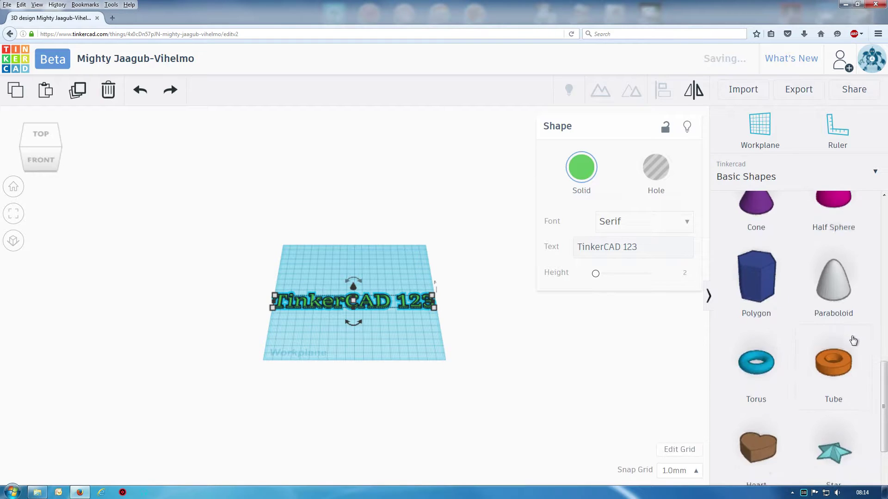
scroll(856, 341, "down", 2)
scroll(861, 341, "up", 2)
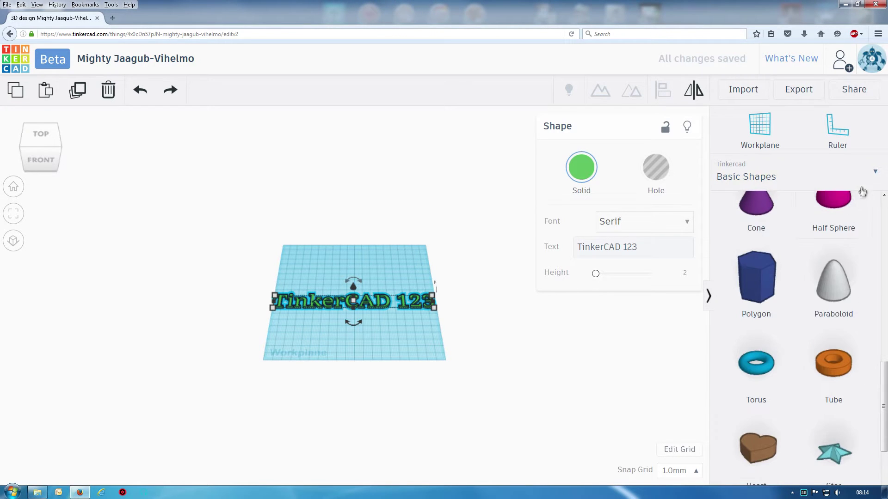
left_click(879, 179)
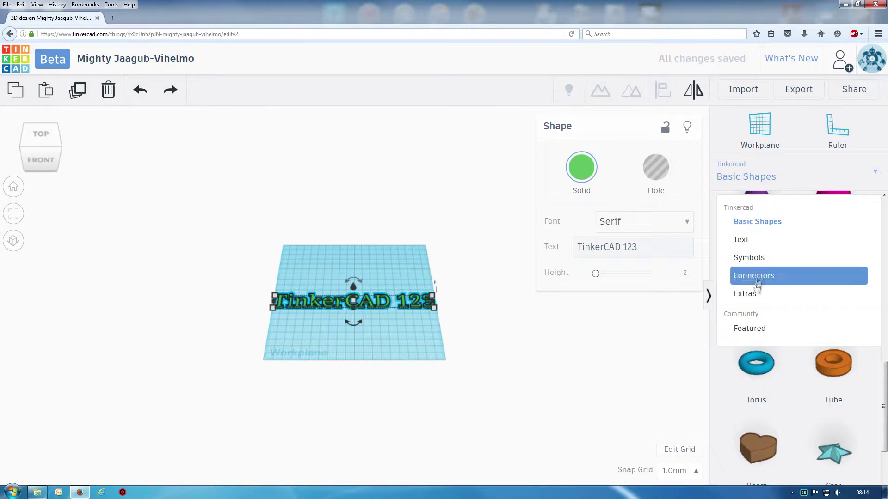
left_click(751, 329)
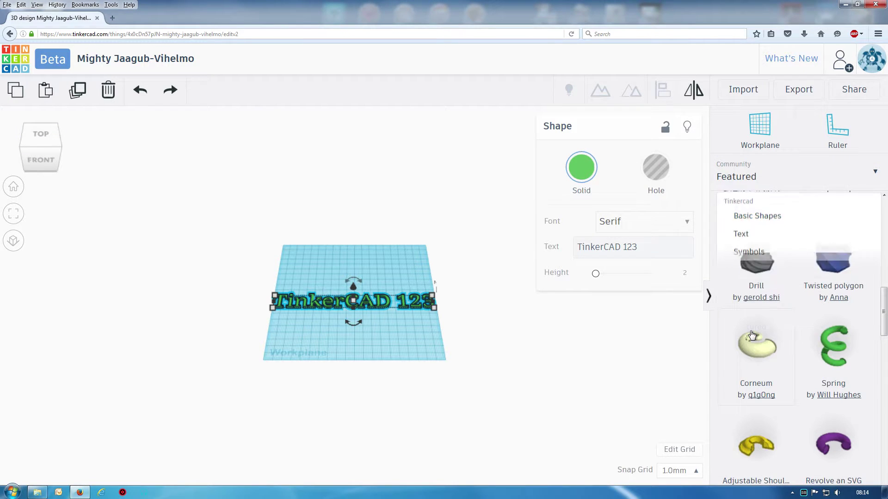
scroll(804, 317, "up", 3)
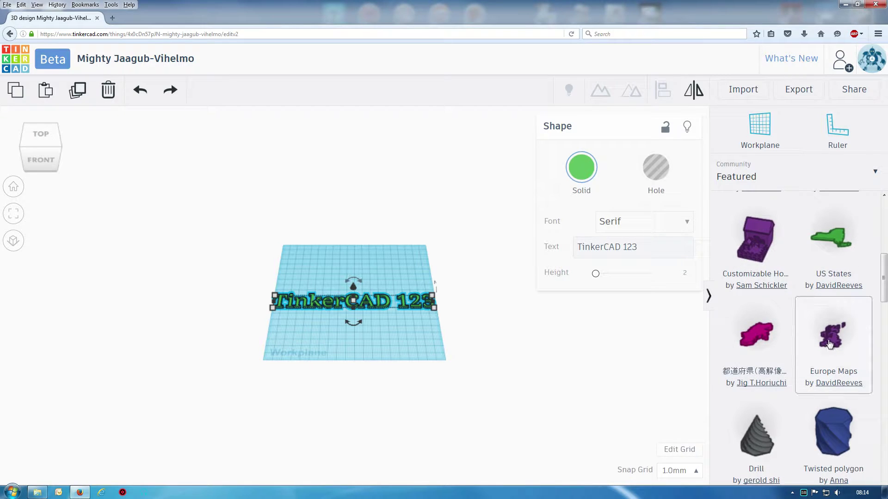
left_click_drag(831, 346, 356, 267)
Enlarge the United Kingdom map from its front corner until it is about 109 mm long and overlaps the text
scroll(373, 274, "up", 5)
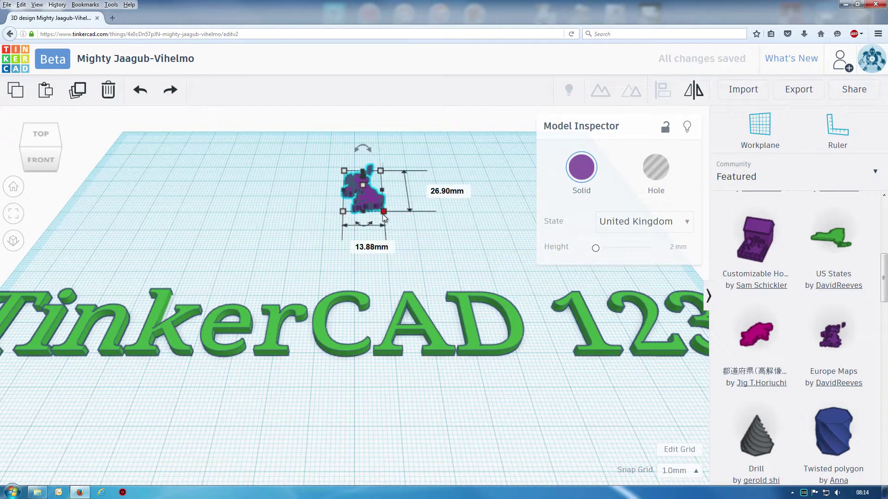
left_click_drag(382, 212, 620, 437)
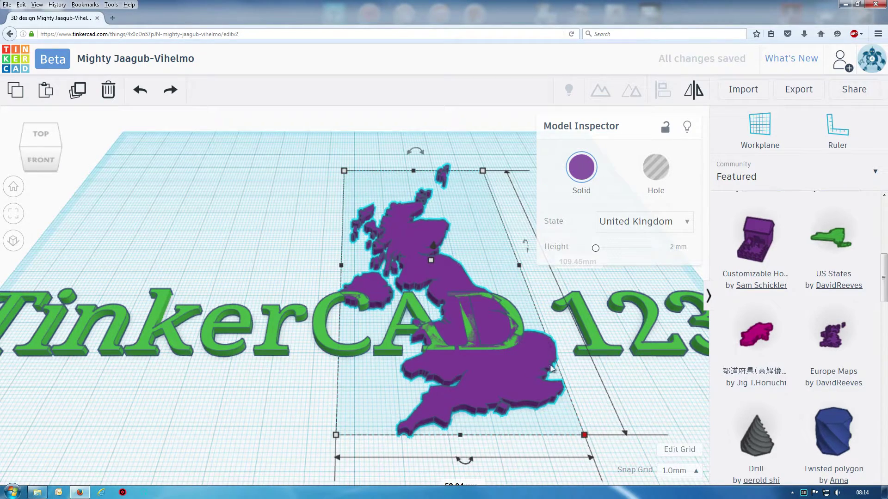
scroll(553, 367, "down", 5)
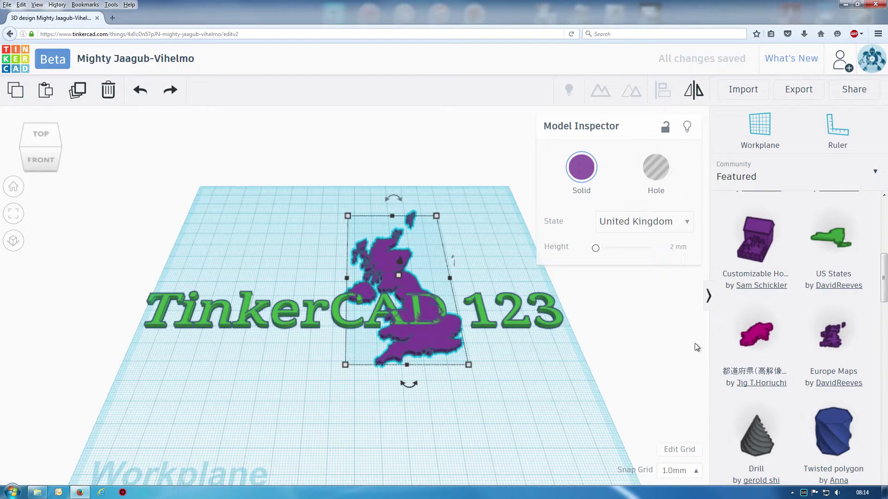
Place the ISO metric thread shape from the Featured collection behind the text, beside the United Kingdom map
scroll(789, 389, "down", 3)
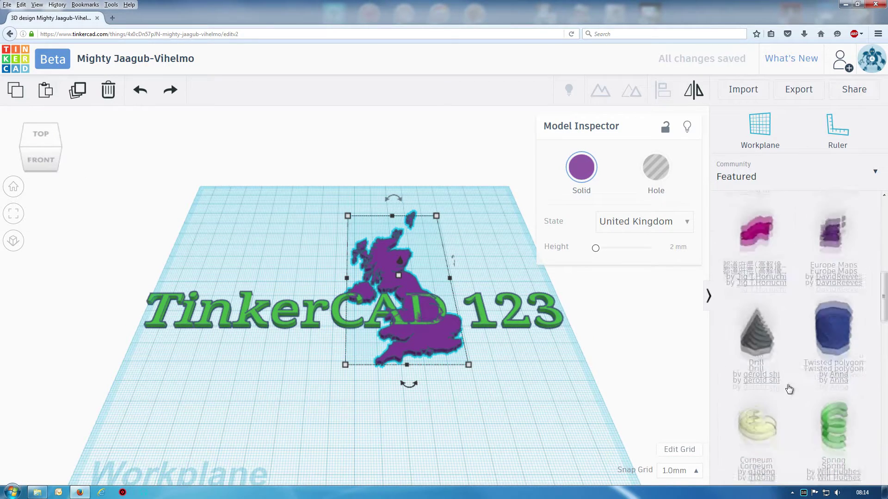
scroll(792, 388, "down", 3)
scroll(793, 386, "down", 5)
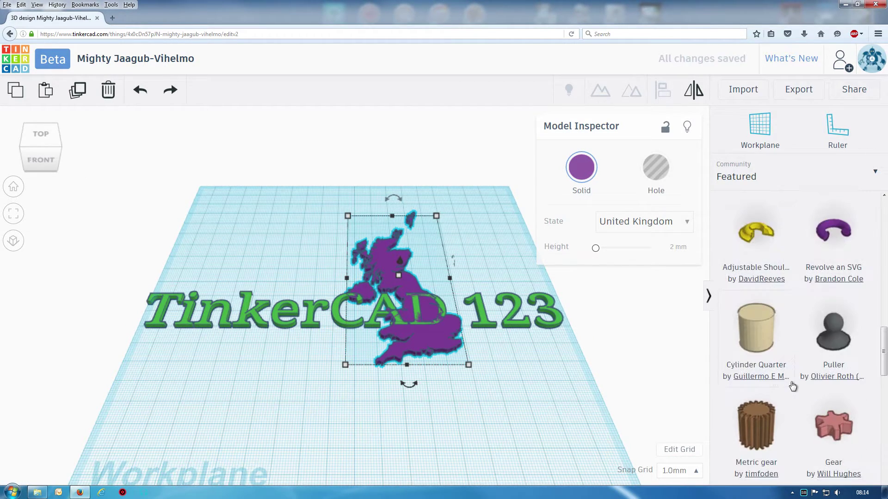
scroll(792, 386, "down", 1)
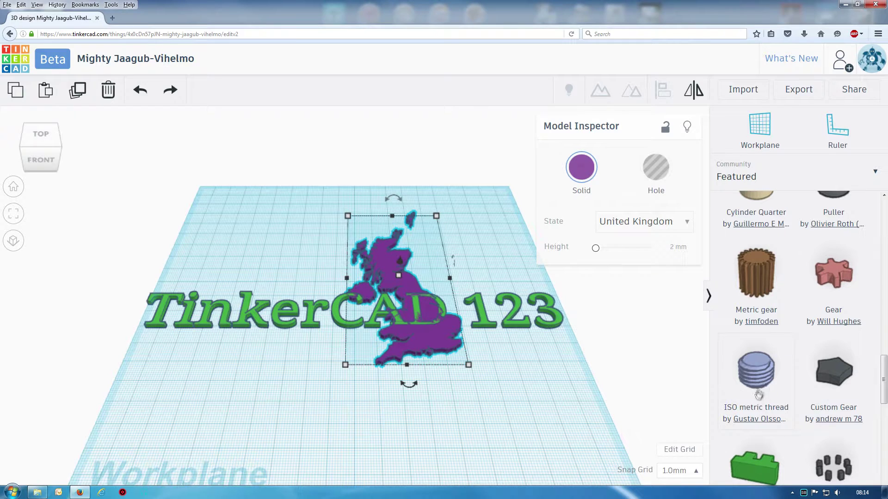
mouse_move(758, 394)
left_mouse_down()
mouse_move(674, 356)
mouse_move(273, 261)
mouse_move(268, 193)
mouse_move(268, 217)
mouse_move(284, 226)
left_mouse_up()
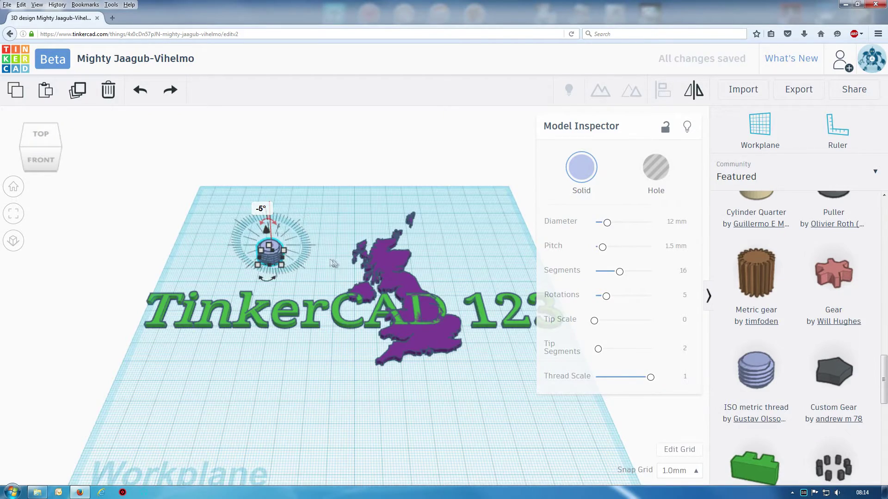
Set the thread's diameter to 32.26 mm, pitch to 5.96 mm, segments to 32 and rotations to 17
scroll(330, 260, "up", 3)
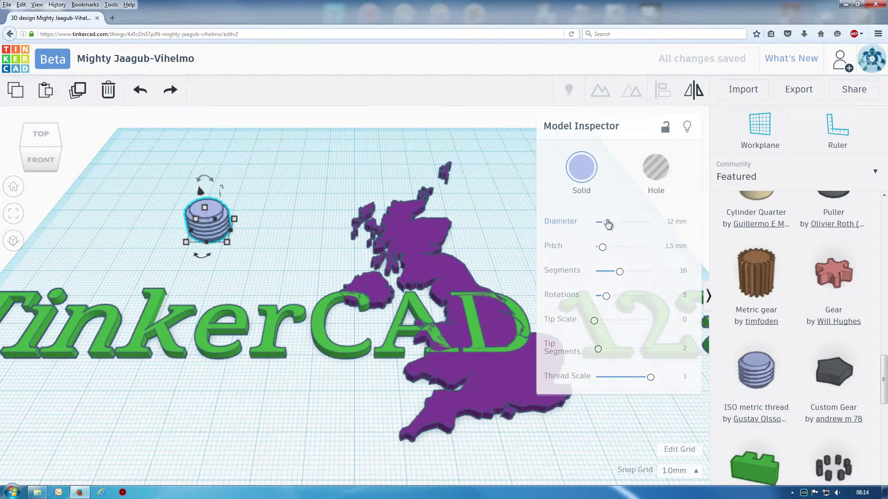
left_click_drag(607, 224, 674, 276)
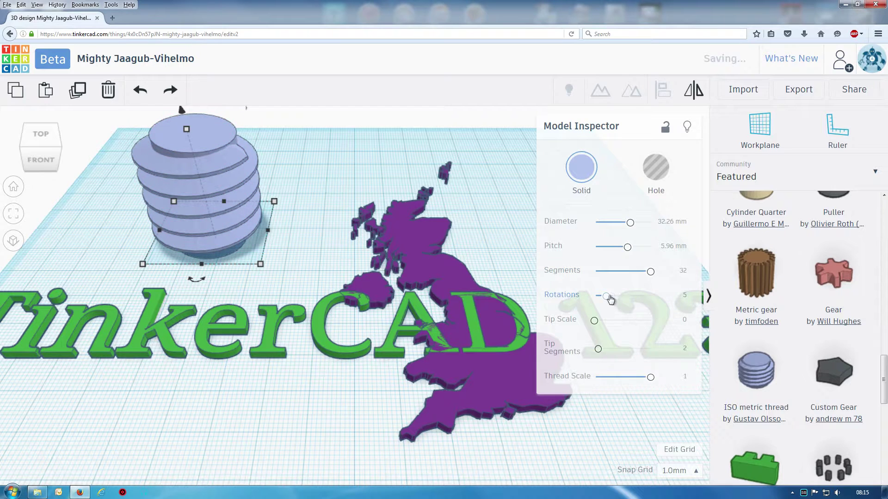
left_click_drag(609, 297, 641, 296)
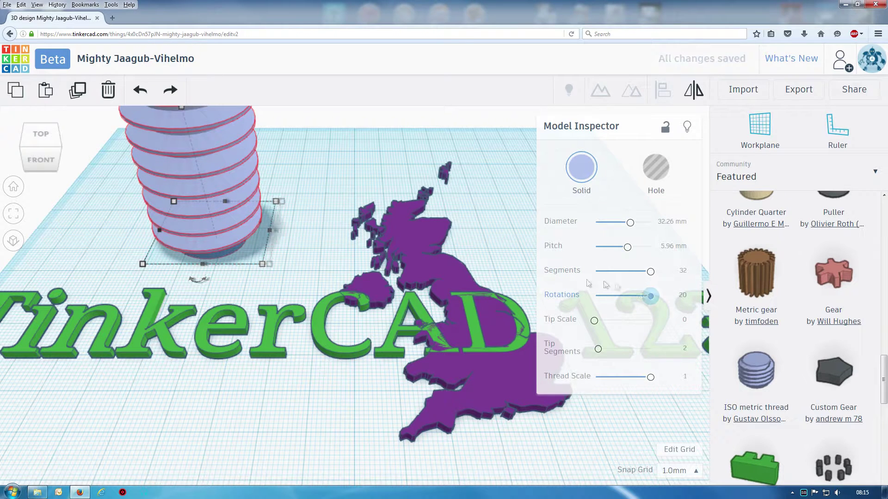
Set the ISO metric thread's Thread Scale to 0.21 and raise its Tip Scale above 0
left_click(508, 245)
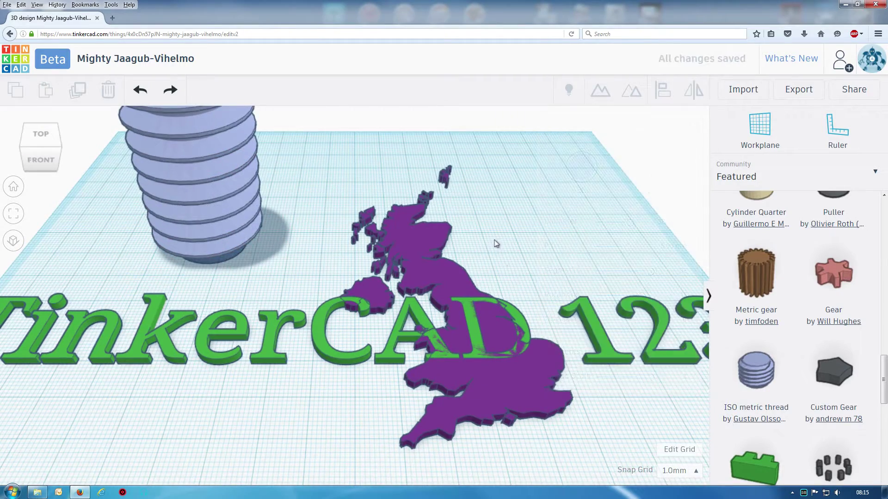
right_click_drag(518, 271, 515, 408)
key("f")
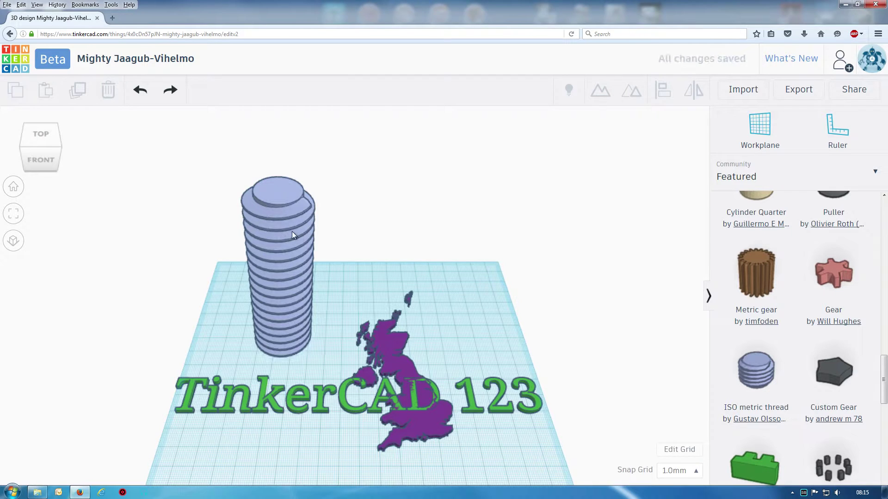
left_click(292, 231)
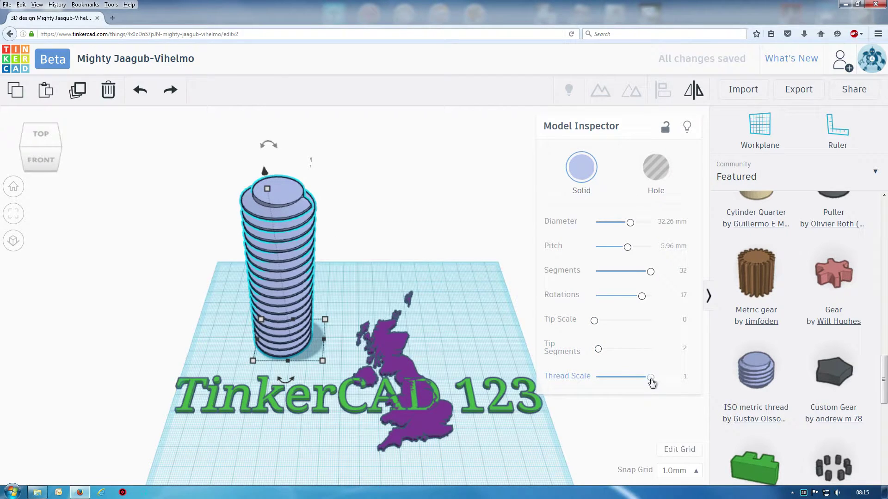
mouse_move(651, 383)
left_mouse_down()
mouse_move(613, 385)
mouse_move(654, 382)
left_mouse_up()
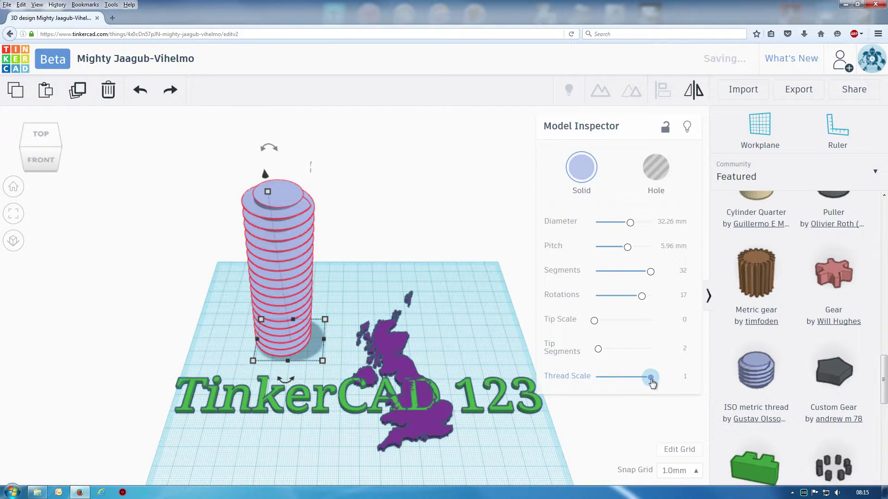
left_click(605, 381)
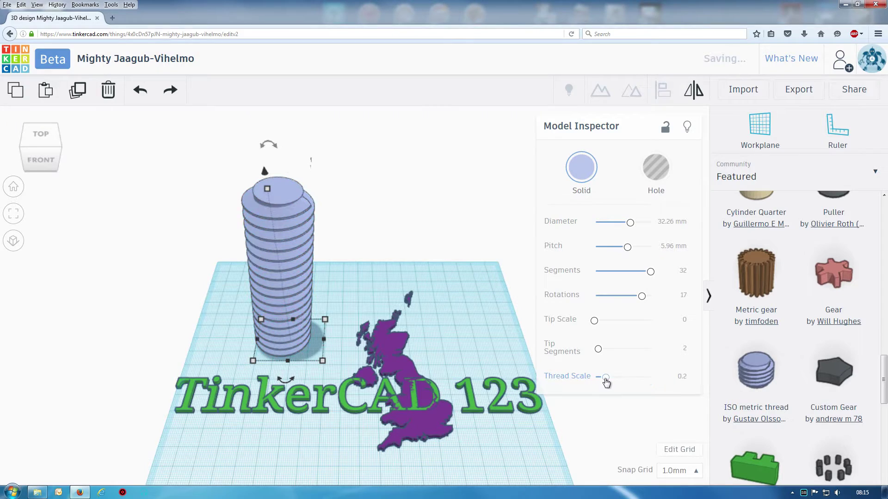
left_click(607, 385)
scroll(477, 274, "up", 5)
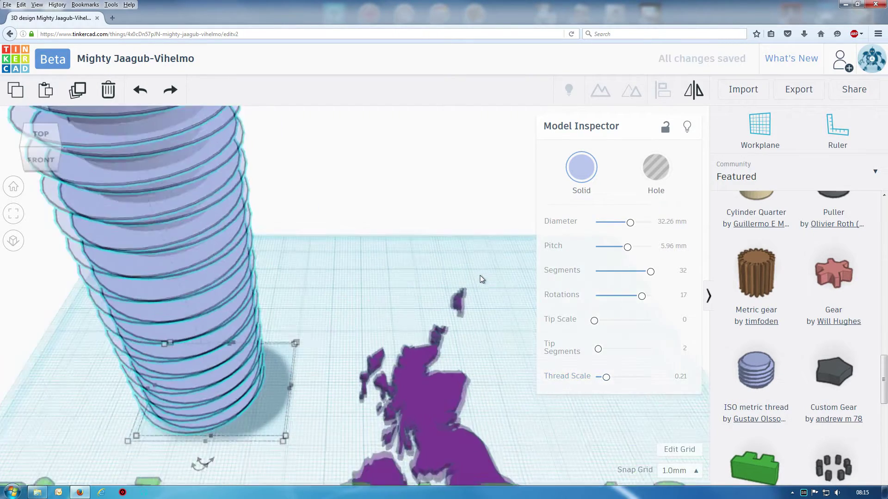
scroll(509, 296, "down", 3)
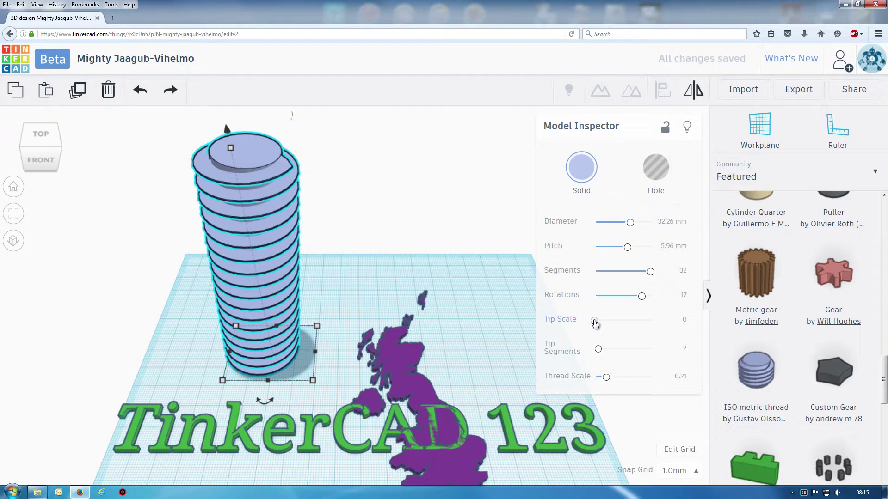
left_click_drag(597, 324, 636, 326)
Place the Metric gear from the Featured collection behind the text, with a pitch angle of 8 and 182 teeth
left_click_drag(761, 280, 487, 298)
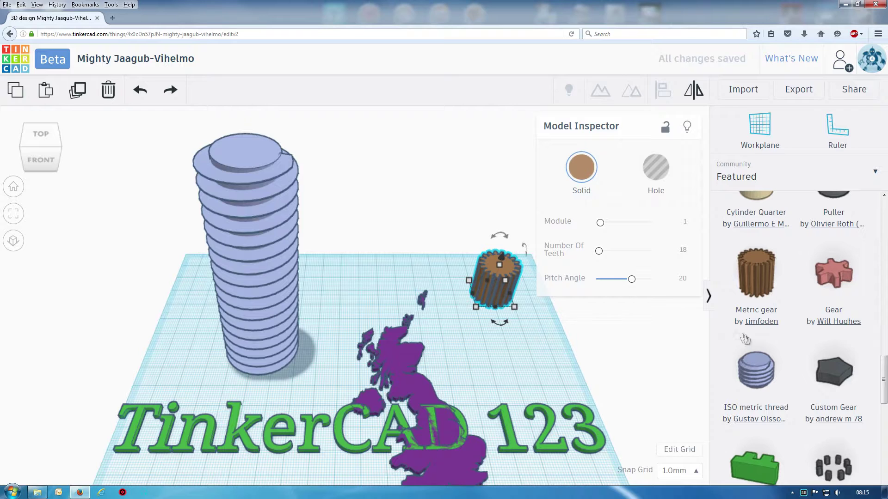
left_click_drag(631, 279, 633, 256)
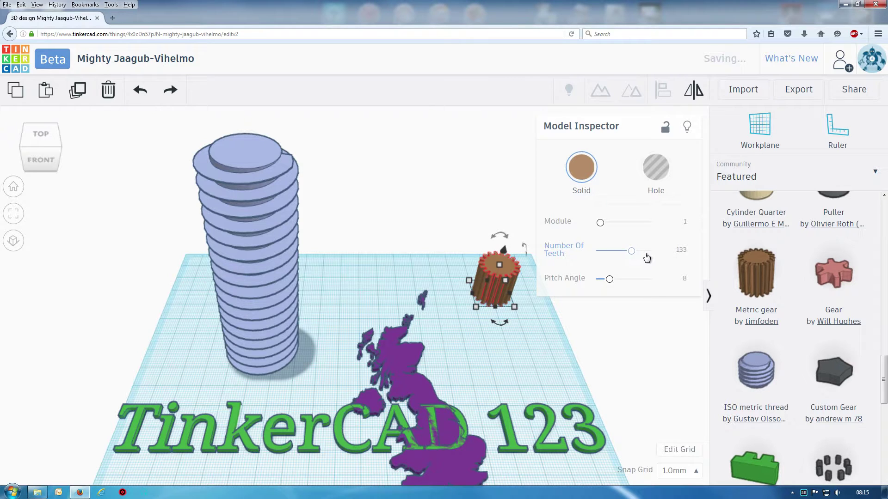
left_click_drag(647, 258, 649, 258)
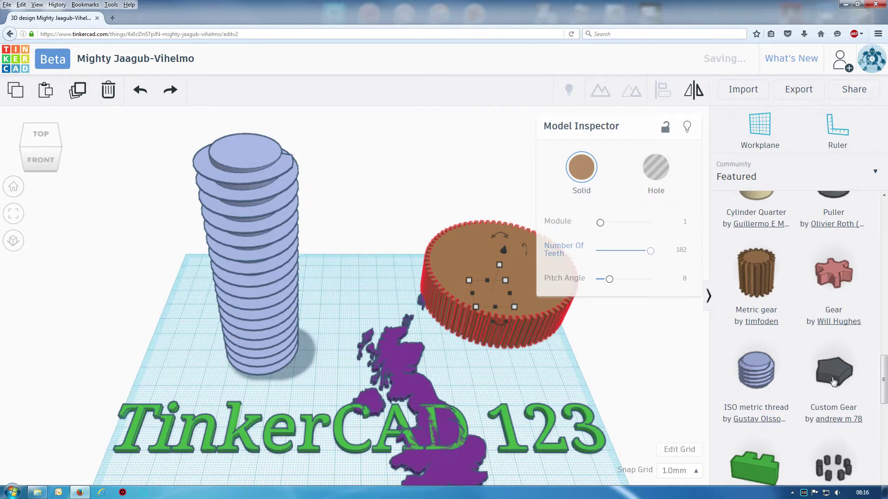
Place Circular Array shapes from the Featured collection behind and beside the text, and set the outer array's direction to Point outside
scroll(835, 381, "down", 2)
left_click_drag(835, 388, 669, 371)
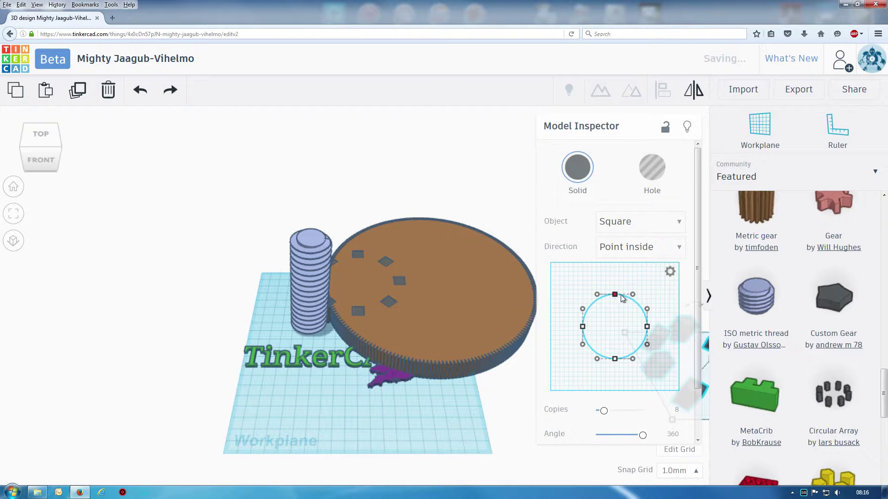
left_click_drag(619, 296, 617, 314)
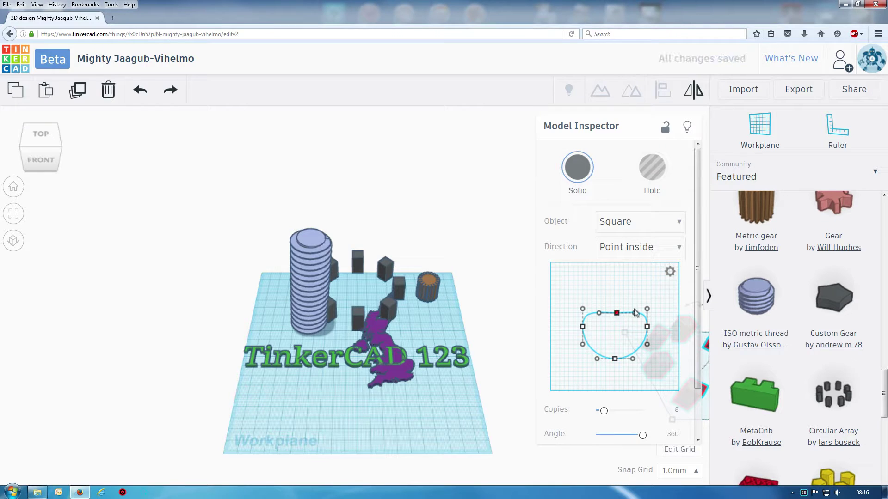
left_click(675, 254)
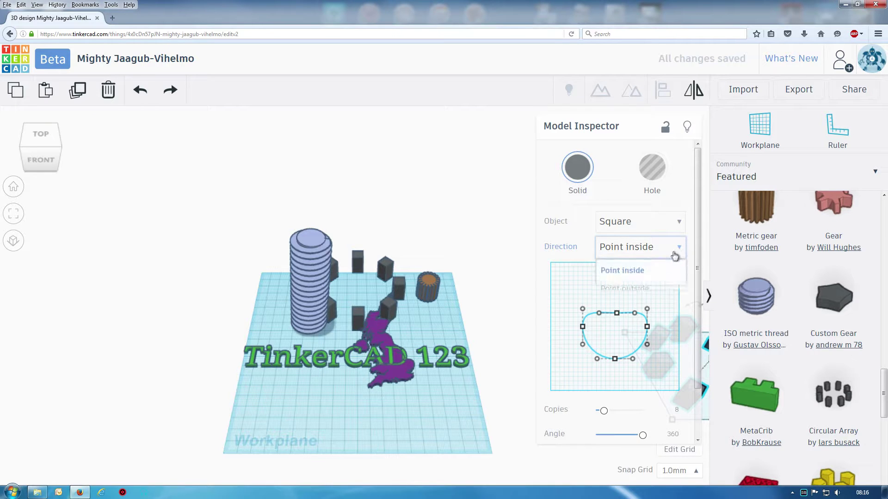
left_click(647, 291)
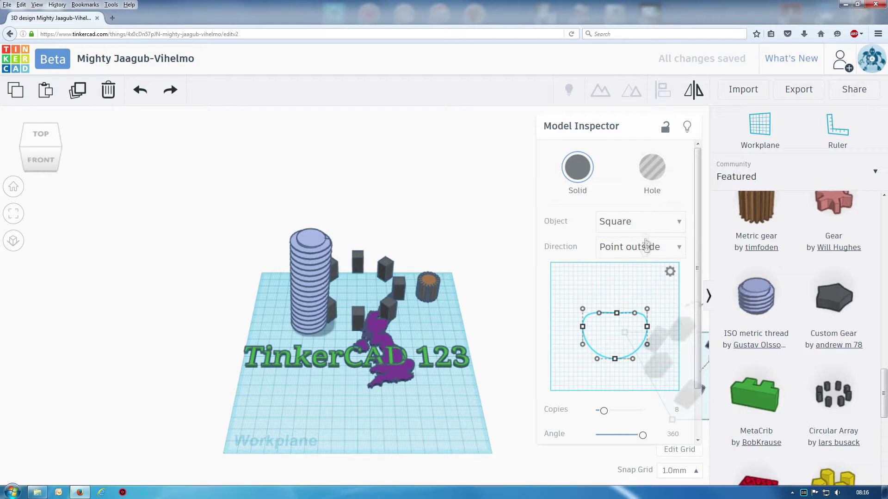
Set the outer array's object to Custom Profile and reshape the outline by pulling its top point and left handle outwards
left_click(651, 223)
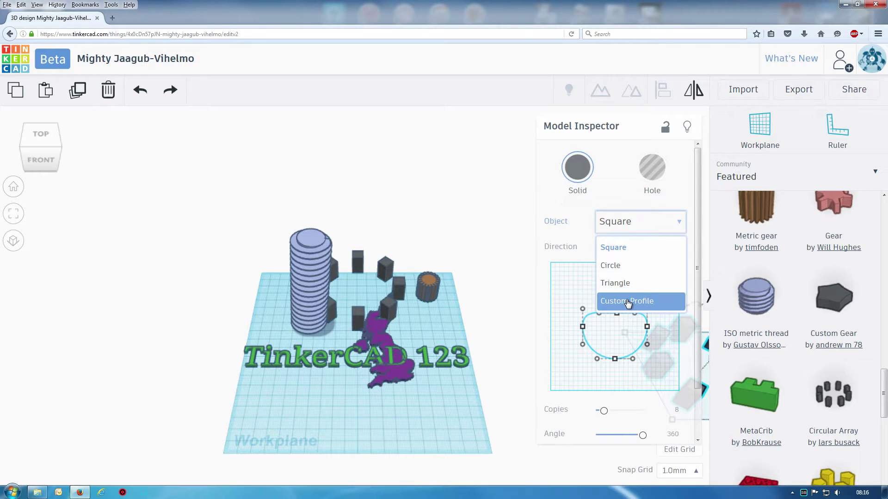
left_click(627, 302)
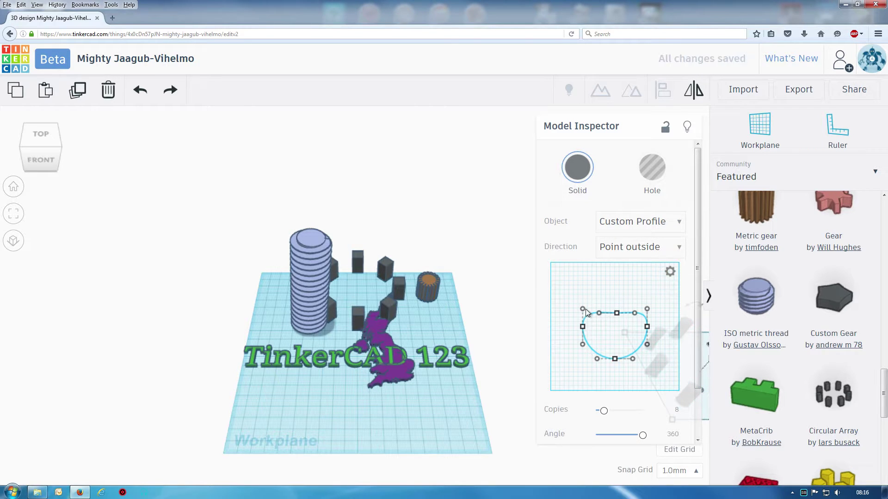
left_click_drag(583, 308, 564, 276)
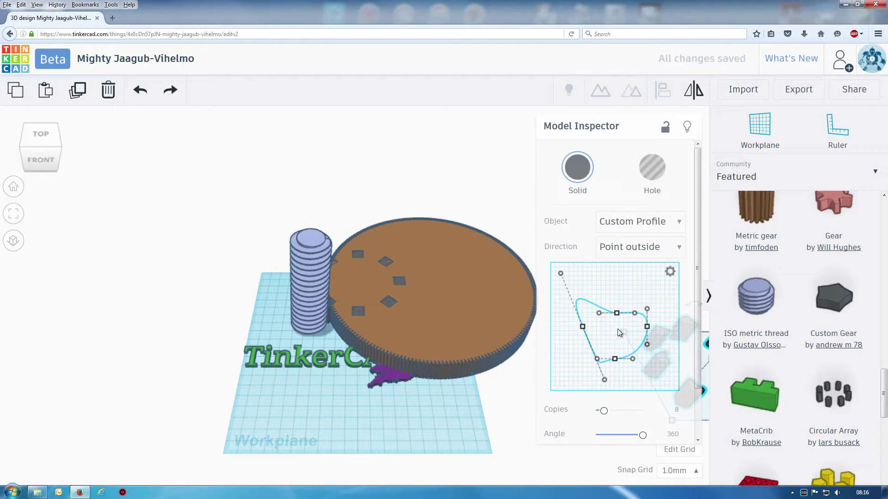
left_click_drag(616, 313, 627, 274)
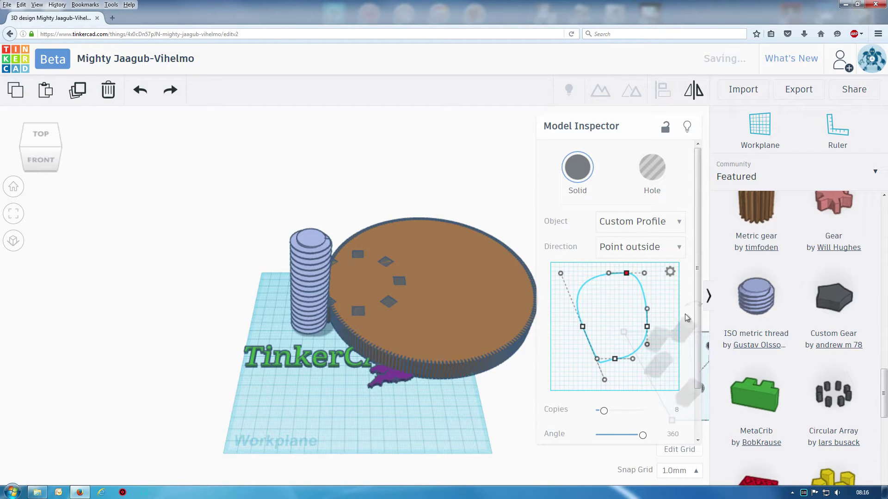
Delete the oversized metric gear covering the workplane
left_click_drag(460, 259, 529, 251)
key("Delete")
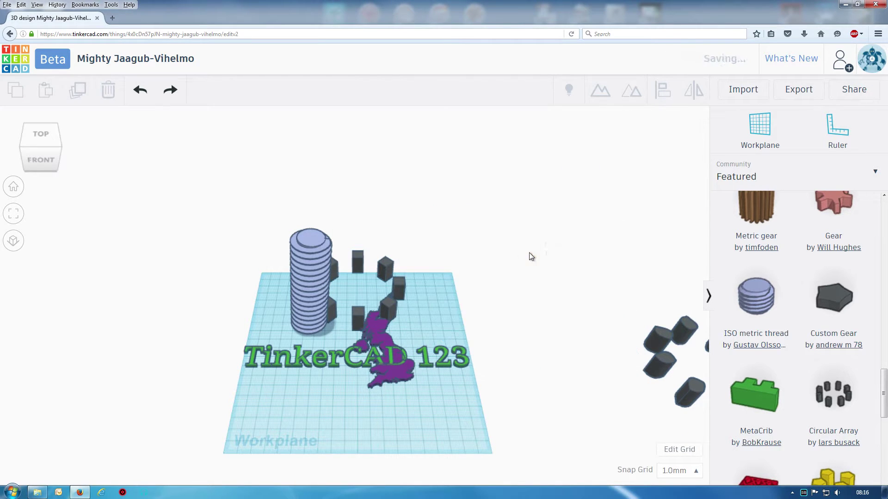
Set the circular array behind the text to 28 copies and an angle of 261.87
left_click(404, 290)
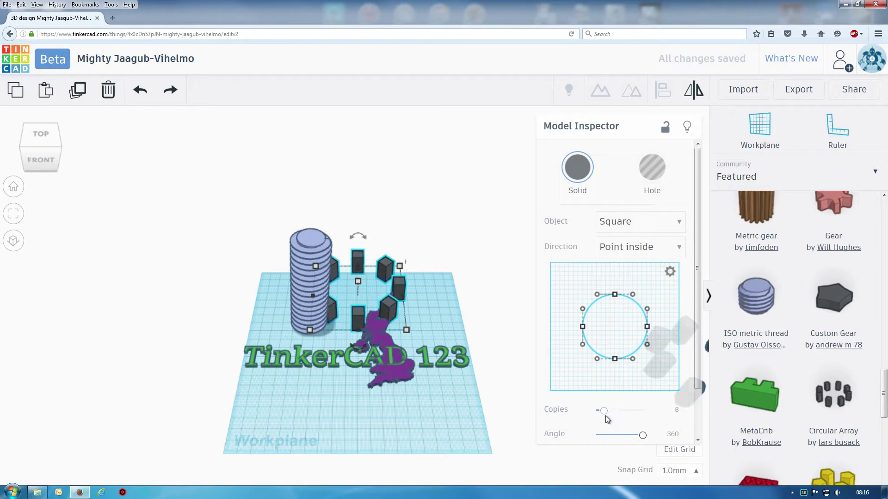
left_click_drag(607, 418, 629, 435)
Place the Terrain shape from the Featured collection over the workplane so it extends beneath the text, map and arrays
scroll(811, 327, "down", 4)
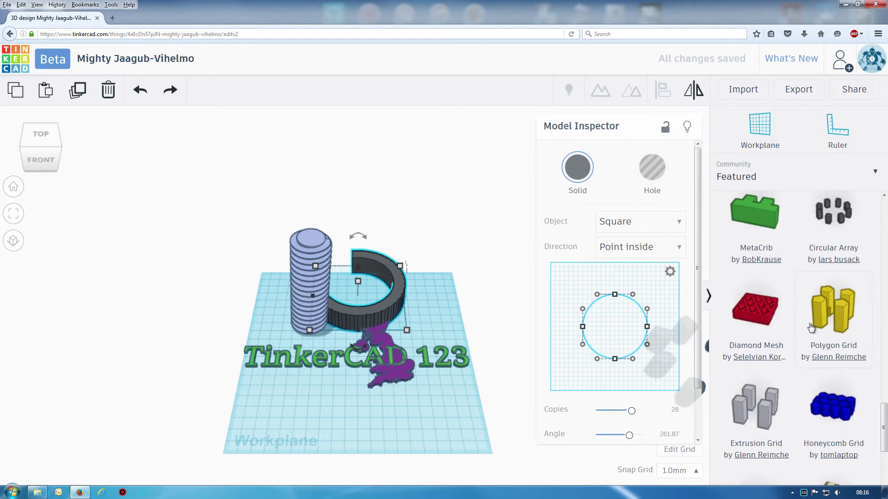
scroll(811, 327, "down", 4)
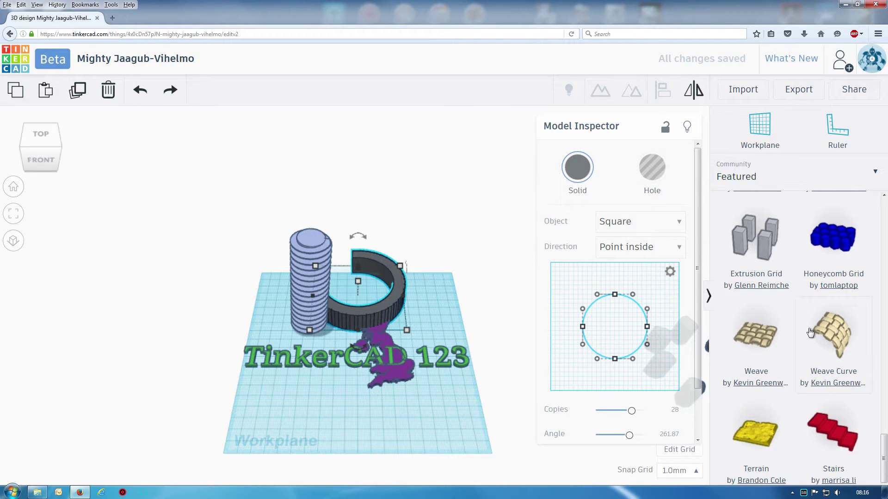
left_click_drag(776, 434, 618, 215)
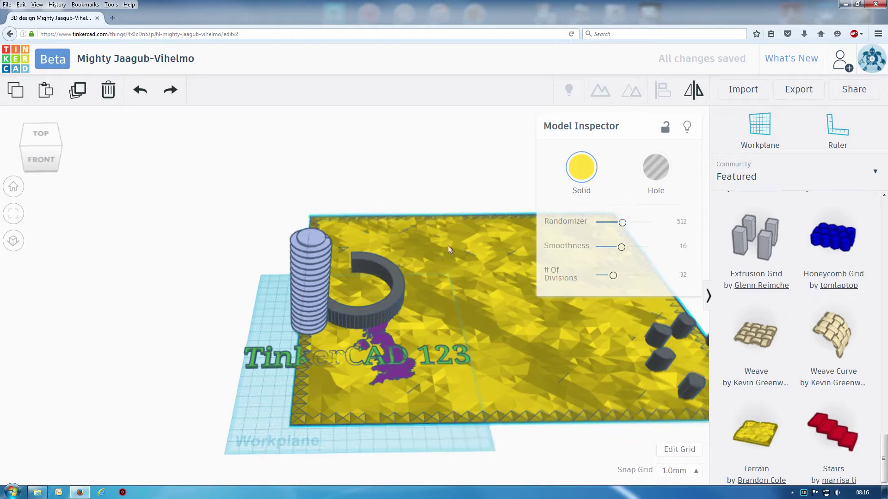
right_click_drag(448, 247, 466, 268)
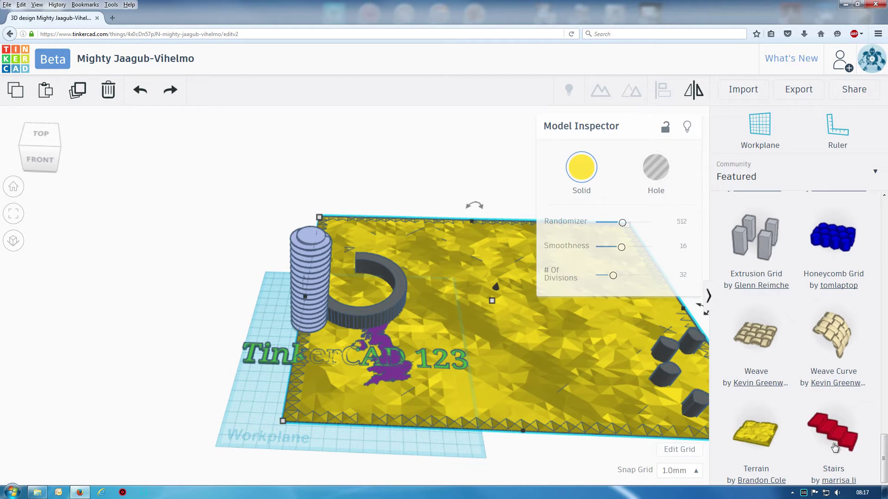
Place the Stairs shape from the Featured collection behind the terrain, beyond the workplane
left_click_drag(835, 447, 350, 204)
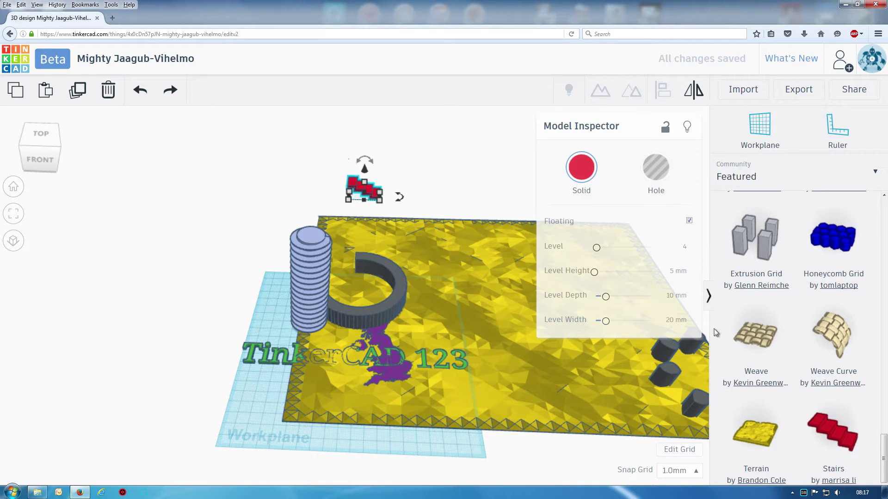
scroll(747, 320, "up", 6)
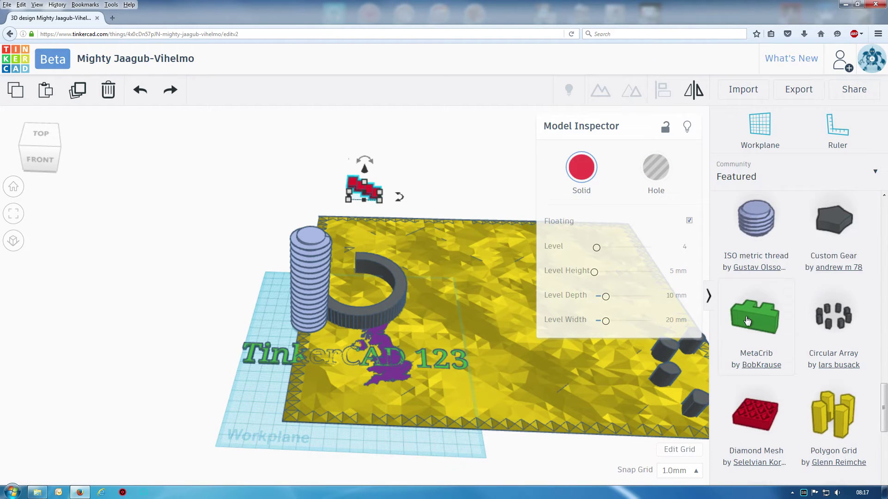
scroll(747, 320, "up", 3)
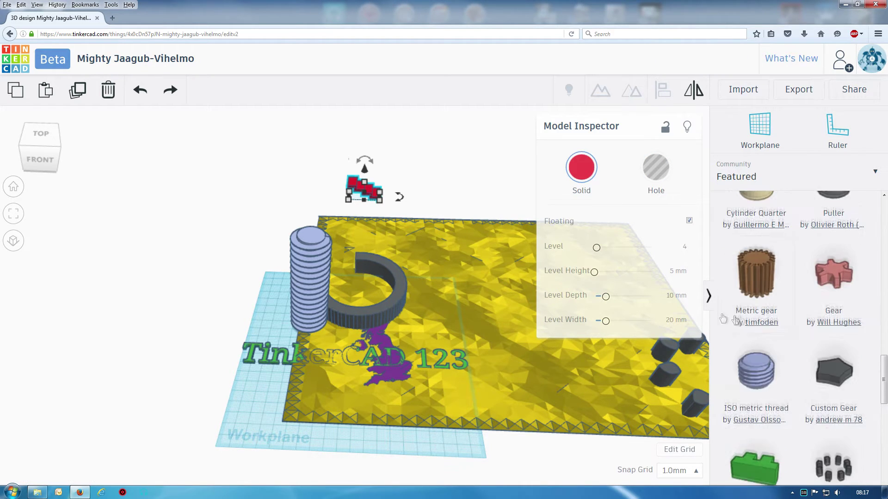
Examine the scene from the front, right and bottom, and compare orthographic with perspective projection
left_click(47, 155)
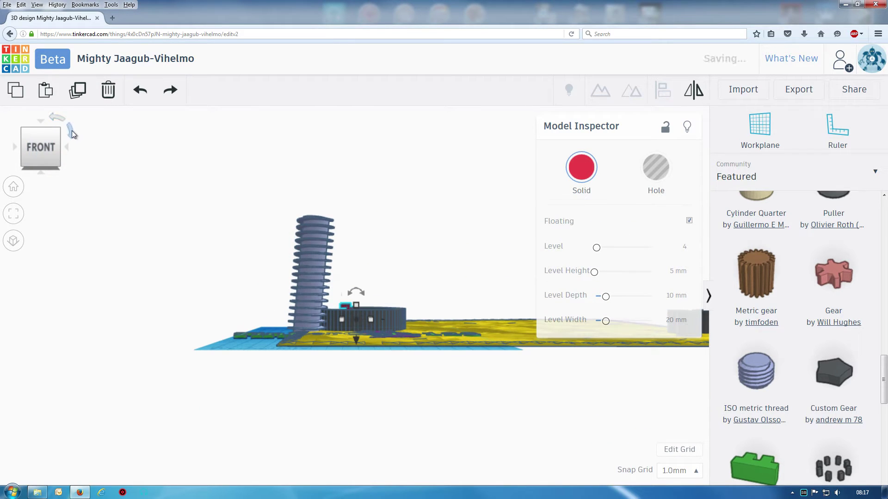
left_click(71, 131)
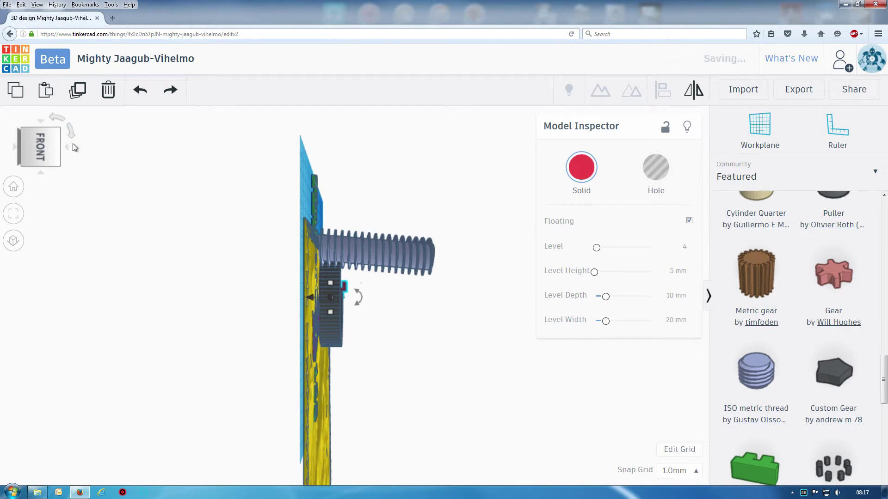
left_click(43, 173)
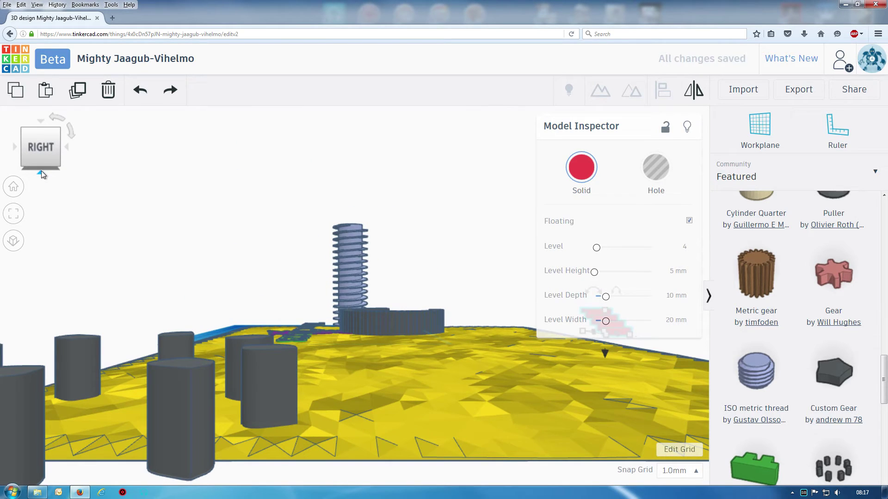
left_click(40, 170)
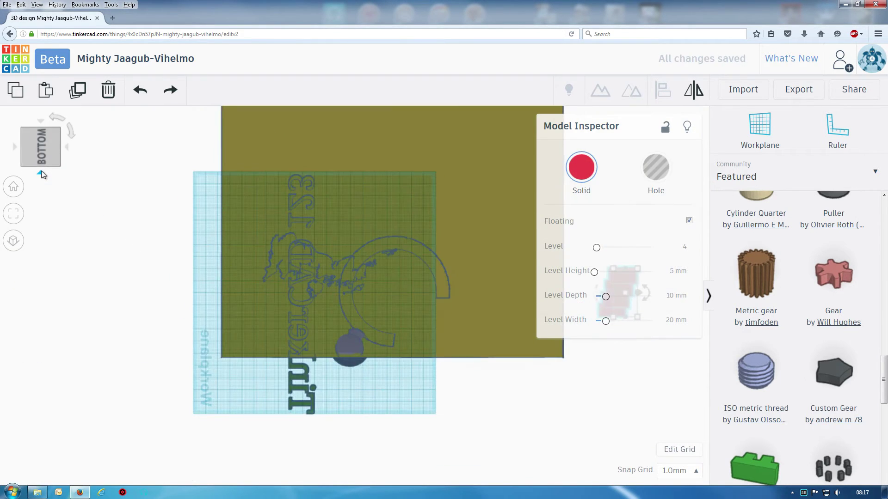
left_click(14, 146)
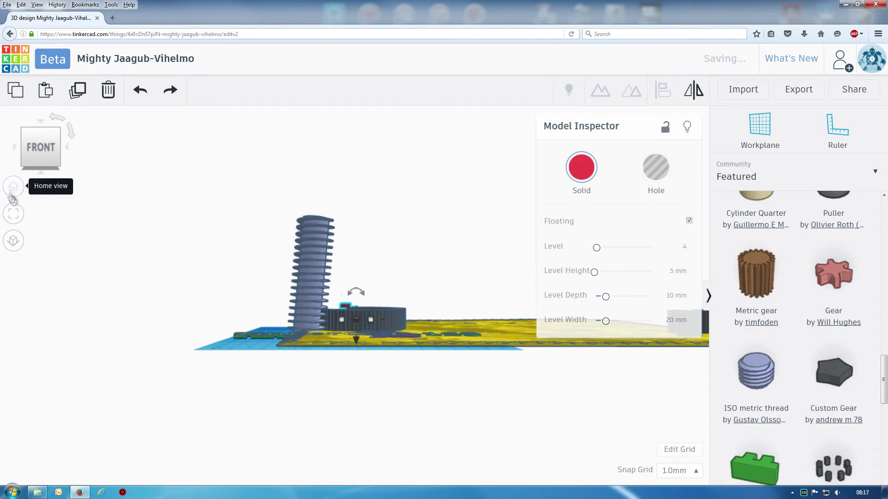
left_click(14, 239)
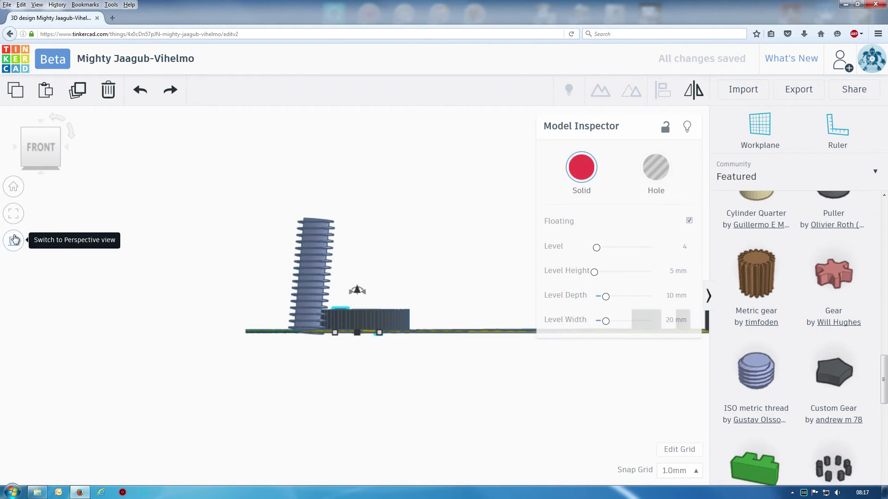
right_click_drag(106, 212, 248, 270)
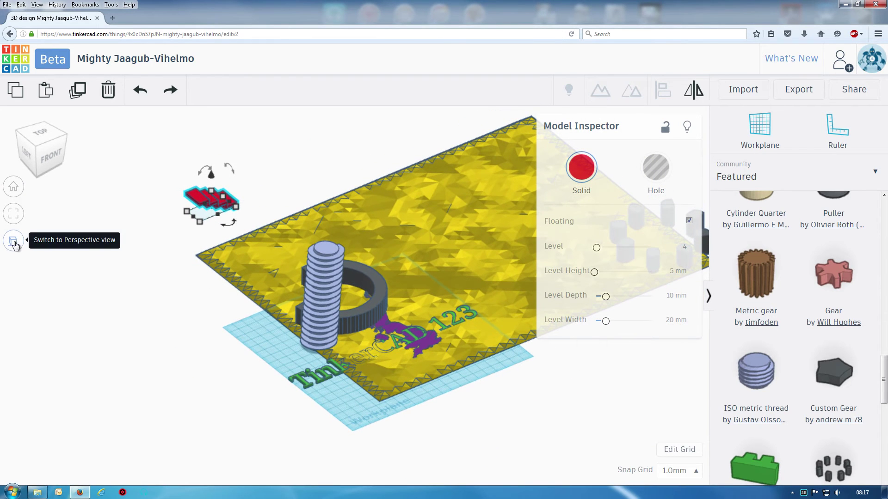
left_click(20, 243)
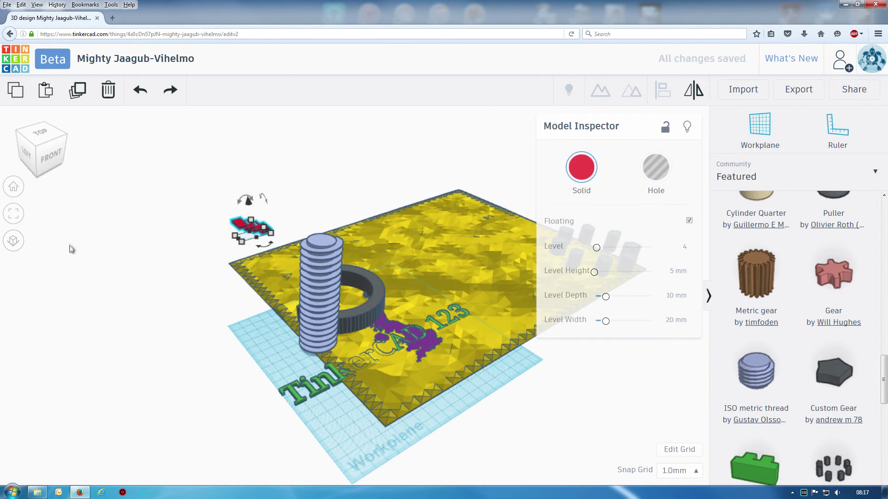